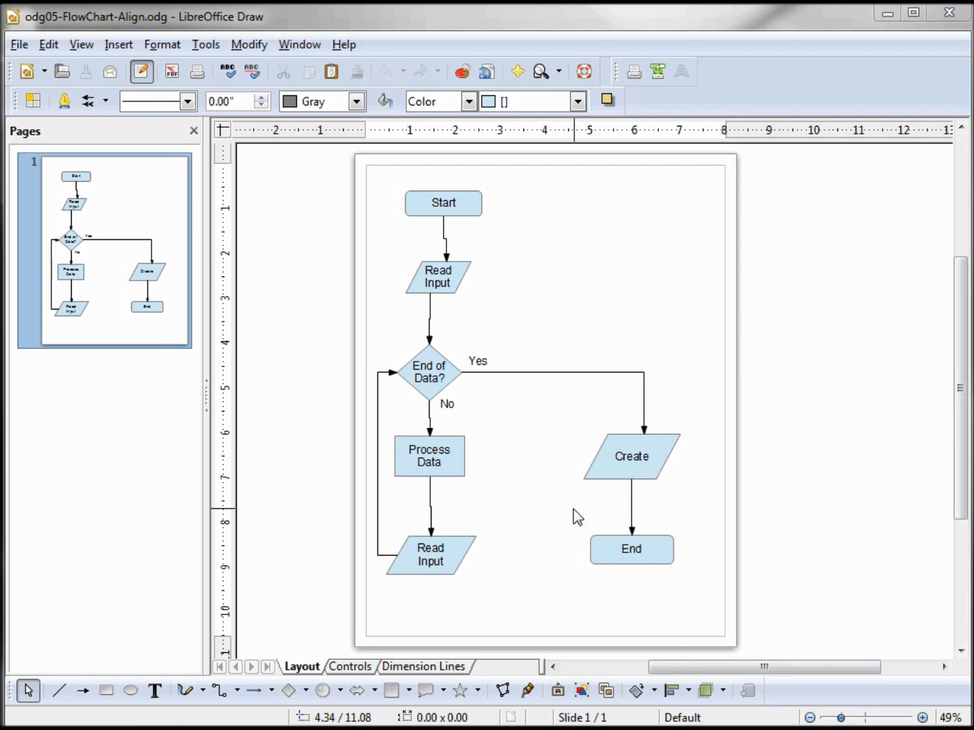
Drag Process Data's corner inward, then stretch the top Read Input shape wider left and right
{"action": "left_click", "coordinate": [451, 472]}
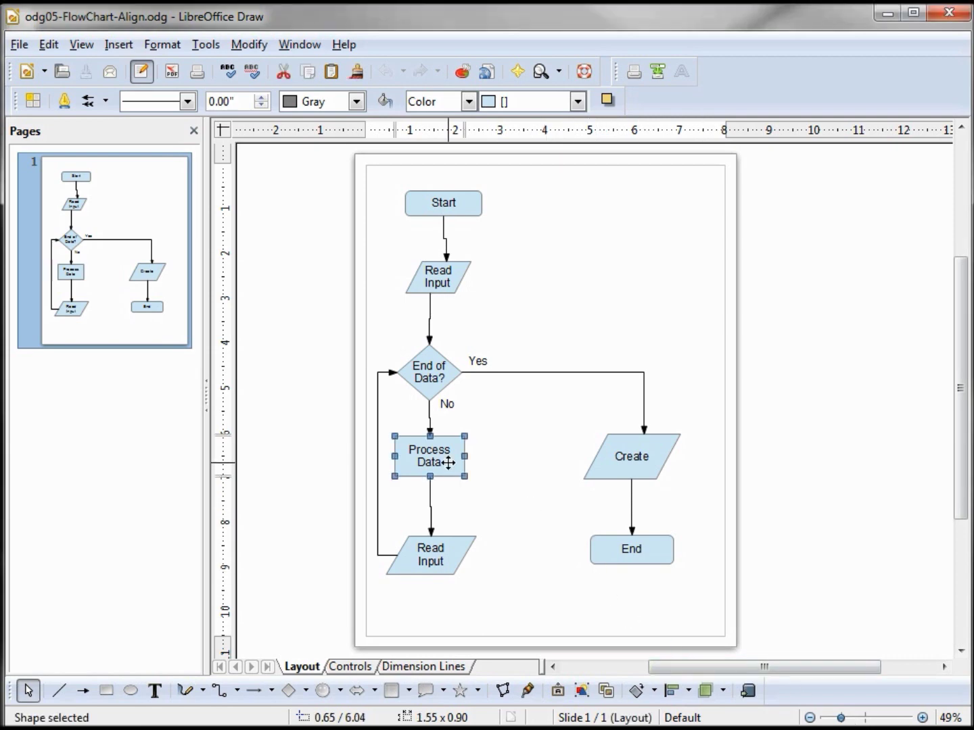
{"action": "left_click_drag", "start_coordinate": [466, 476], "coordinate": [436, 460]}
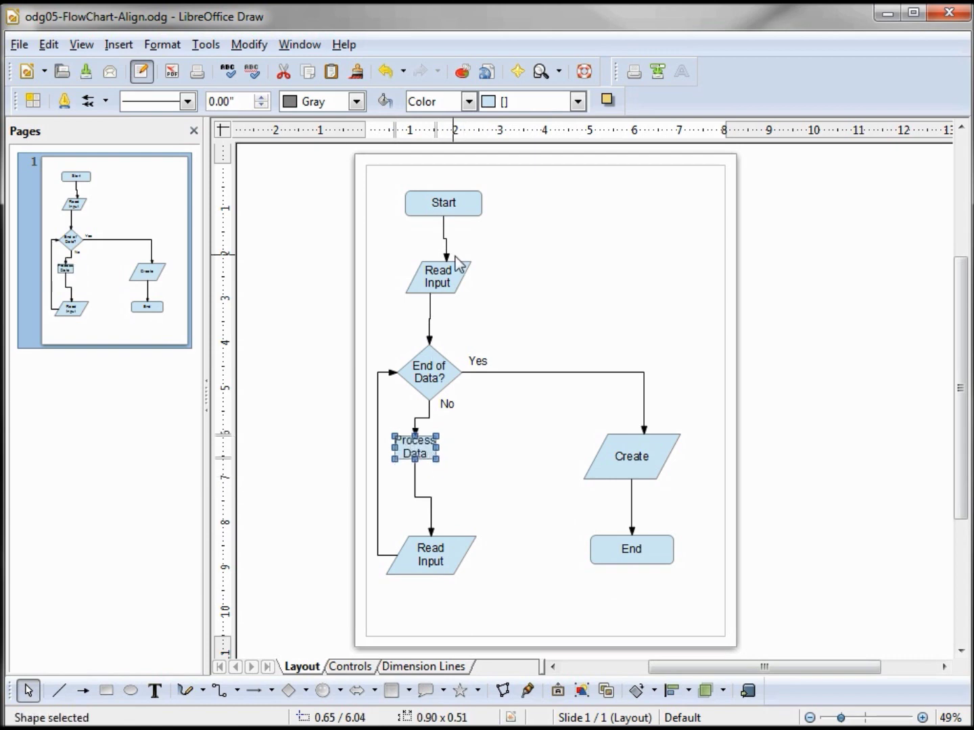
{"action": "left_click", "coordinate": [447, 276]}
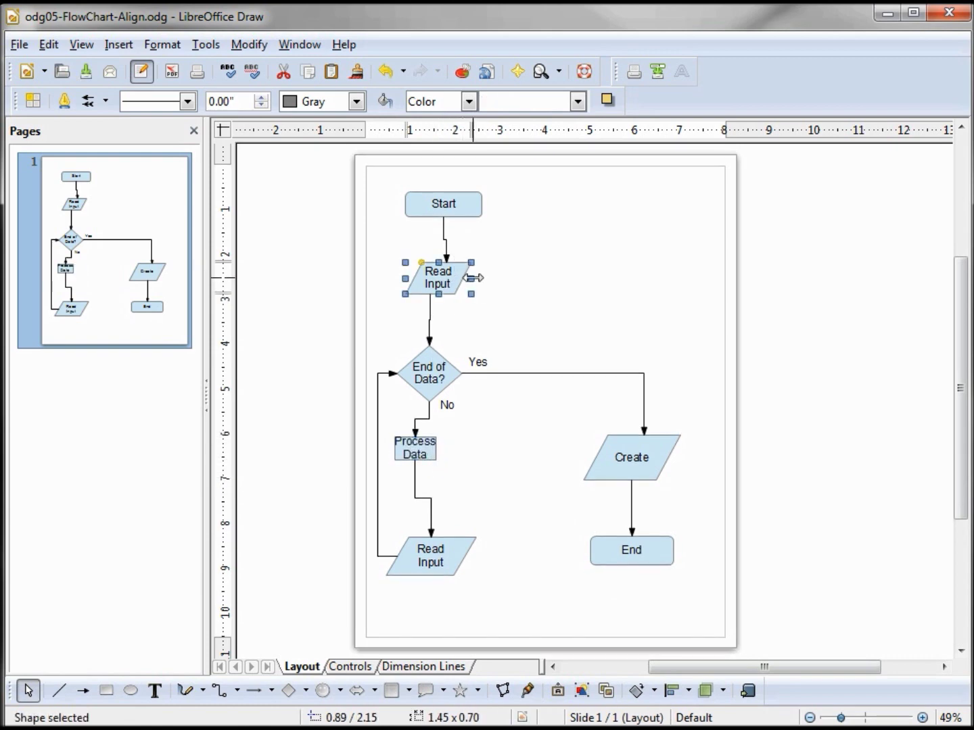
{"action": "left_click_drag", "start_coordinate": [472, 278], "coordinate": [542, 286]}
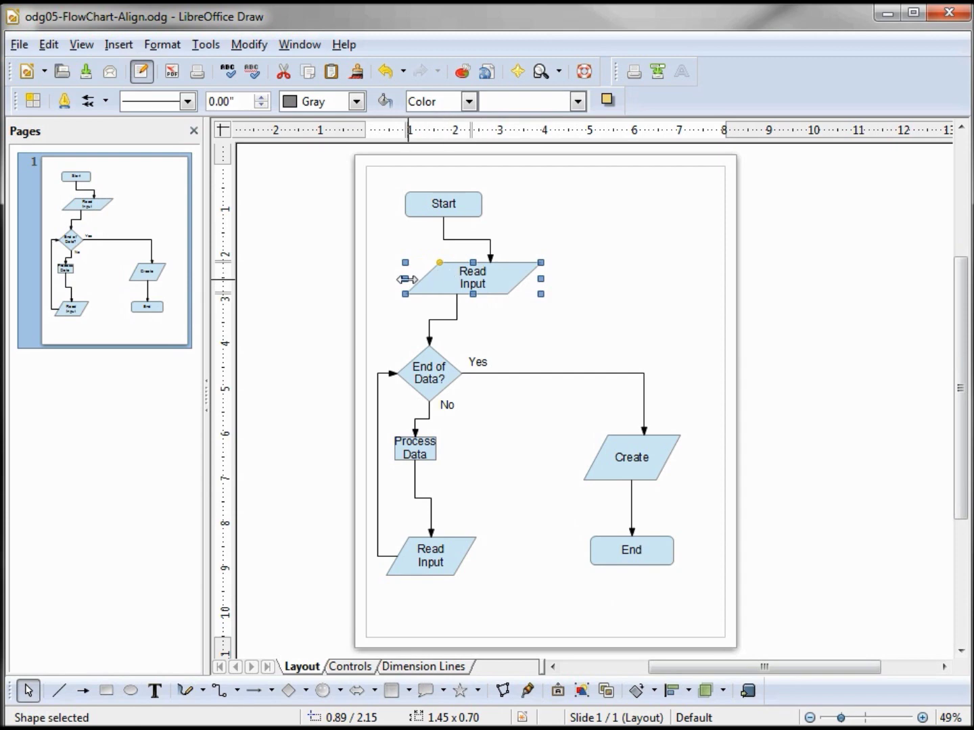
{"action": "mouse_move", "coordinate": [405, 278]}
{"action": "left_mouse_down"}
{"action": "mouse_move", "coordinate": [365, 278]}
{"action": "mouse_move", "coordinate": [386, 281]}
{"action": "left_mouse_up"}
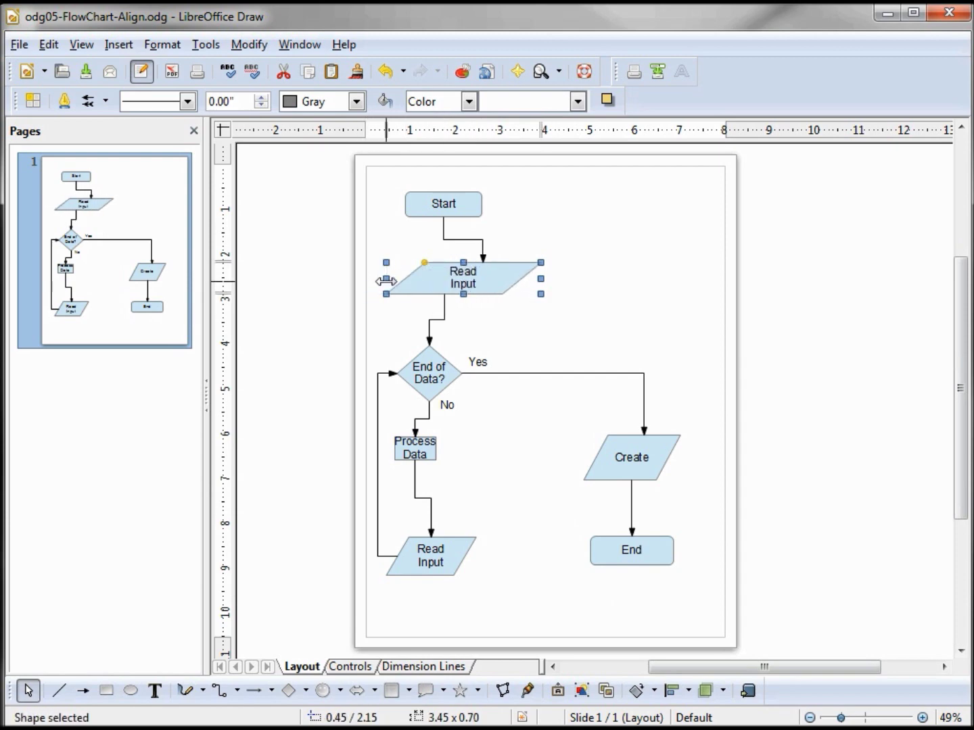
{"action": "left_click", "coordinate": [565, 453]}
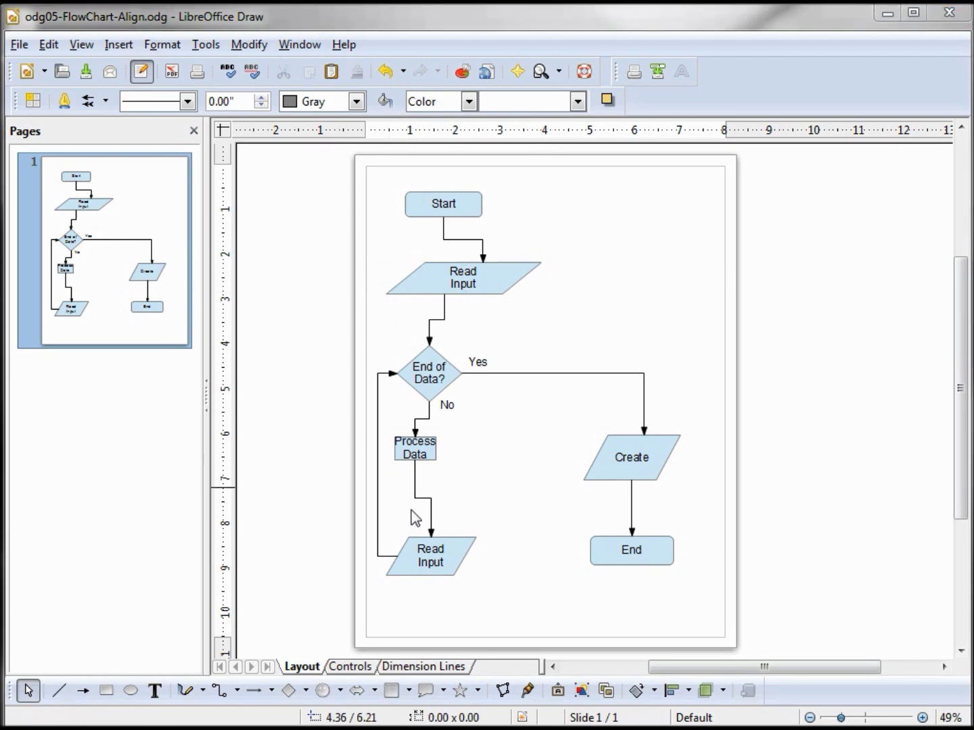
Draw a tall 1.10 x 2.15 ellipse to the right of Start and Read Input
{"action": "left_click", "coordinate": [288, 691]}
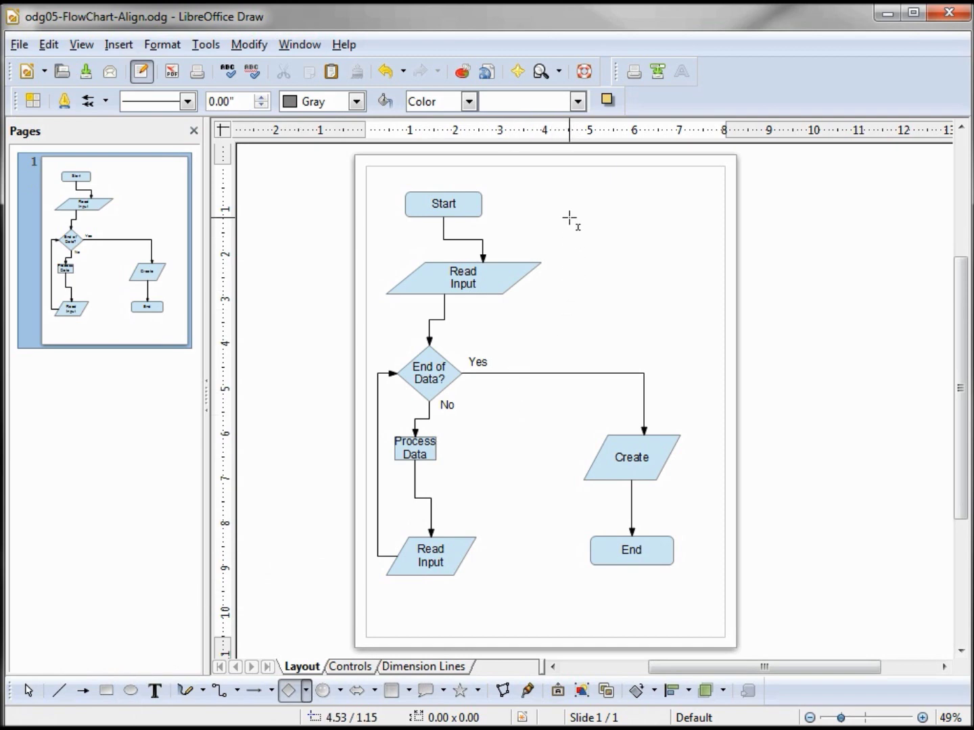
{"action": "left_click_drag", "start_coordinate": [570, 217], "coordinate": [667, 310]}
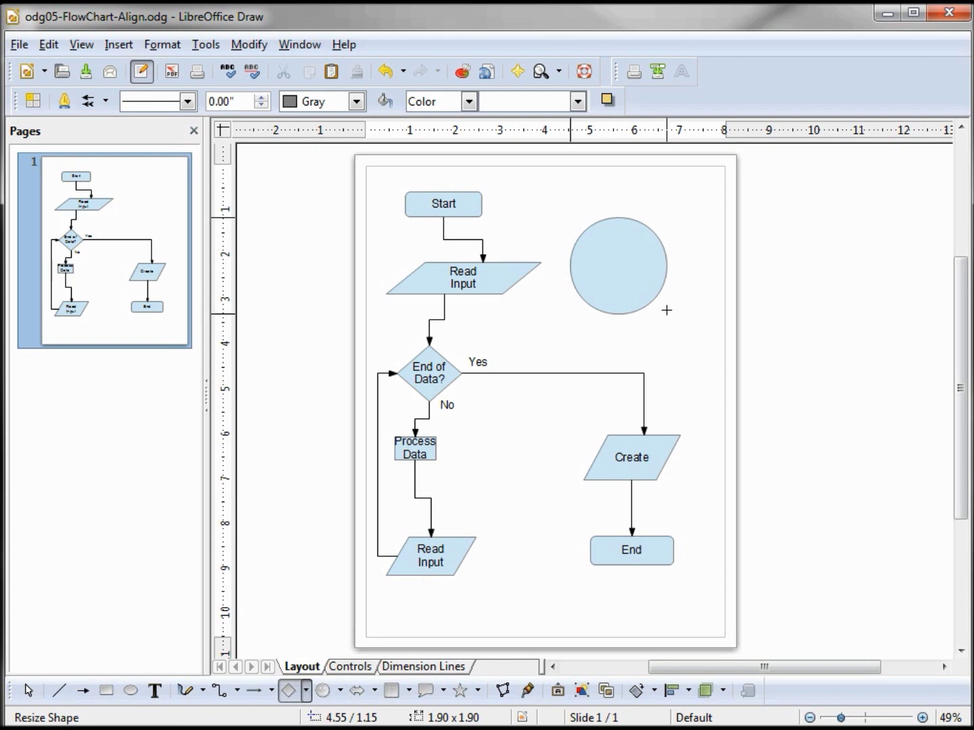
{"action": "left_click_drag", "start_coordinate": [666, 310], "coordinate": [652, 310]}
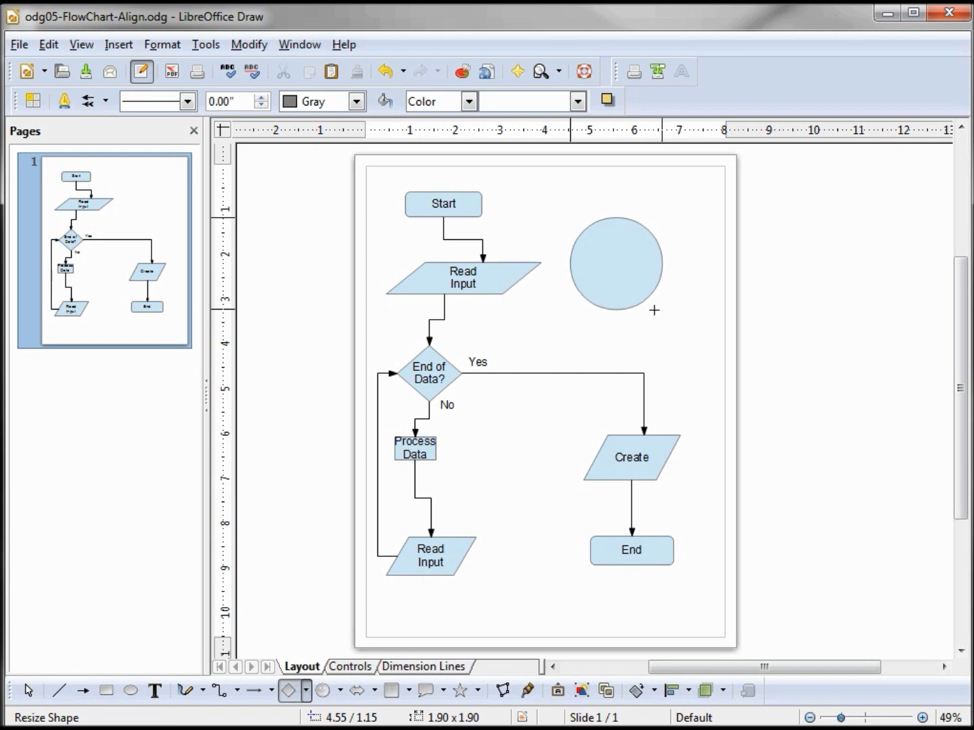
{"action": "left_click_drag", "start_coordinate": [654, 310], "coordinate": [597, 314]}
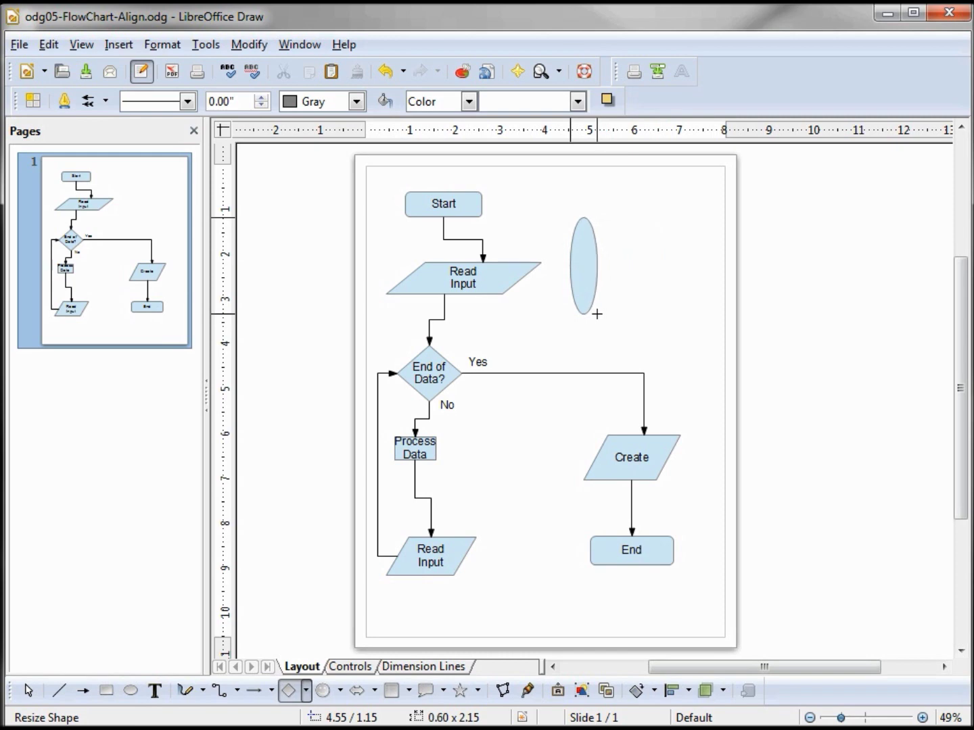
{"action": "key", "text": "shift"}
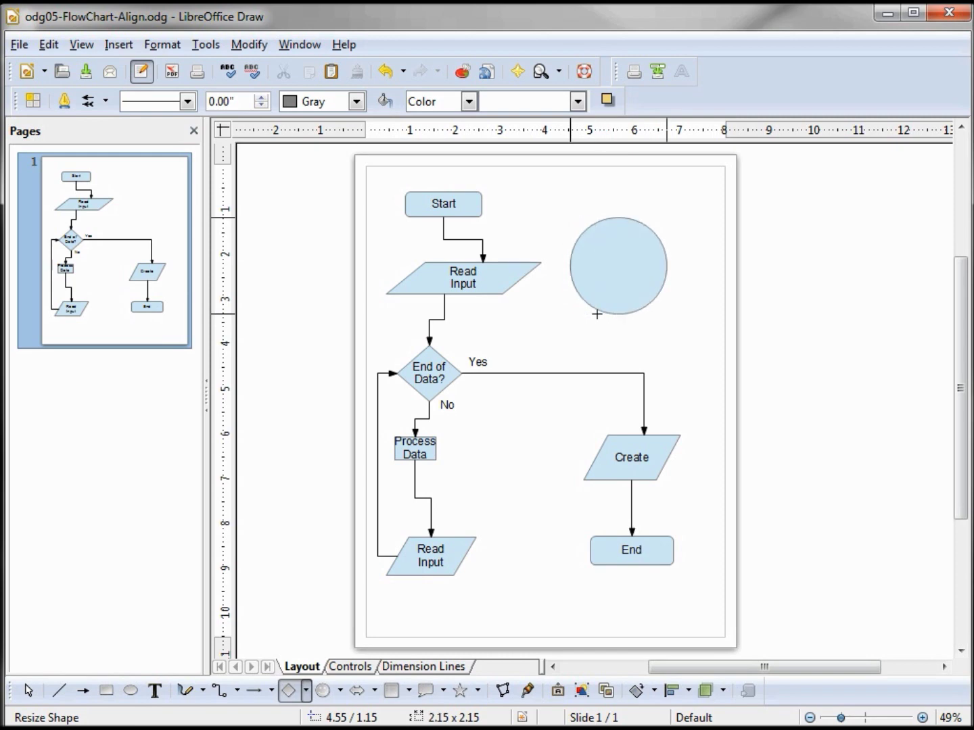
{"action": "left_click_drag", "start_coordinate": [597, 313], "coordinate": [619, 315]}
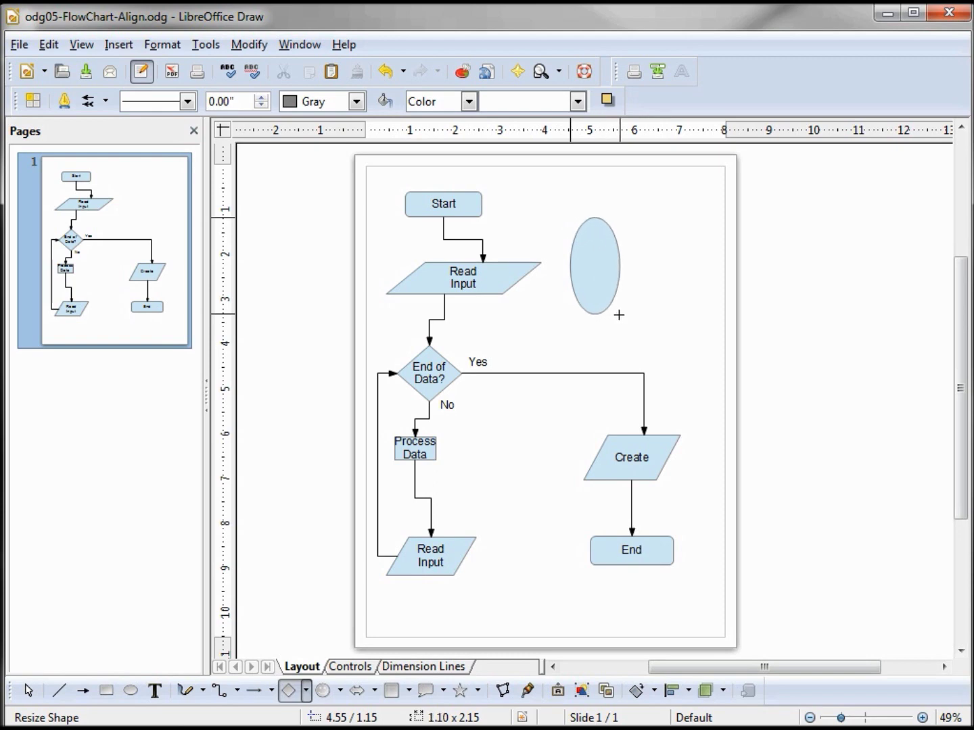
{"action": "left_click_drag", "start_coordinate": [619, 315], "coordinate": [619, 315]}
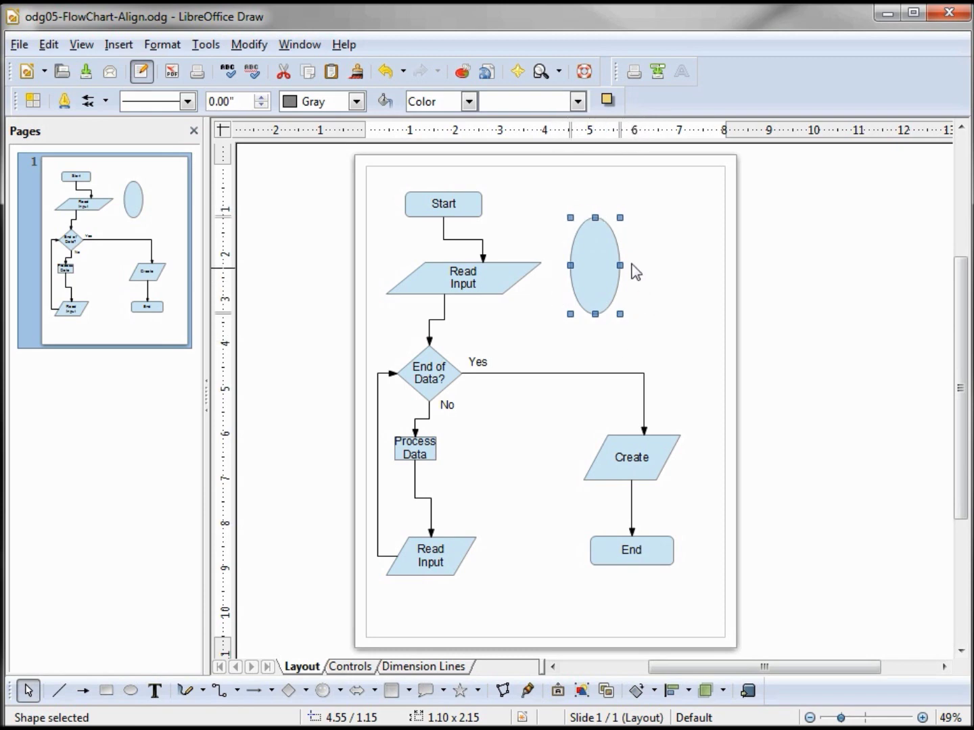
Adjust the ellipse with its resize handles, briefly making it 1.05 x 2.20
{"action": "mouse_move", "coordinate": [620, 265]}
{"action": "left_mouse_down"}
{"action": "mouse_move", "coordinate": [679, 265]}
{"action": "mouse_move", "coordinate": [614, 265]}
{"action": "left_mouse_up"}
{"action": "mouse_move", "coordinate": [586, 216]}
{"action": "left_mouse_down"}
{"action": "mouse_move", "coordinate": [587, 177]}
{"action": "mouse_move", "coordinate": [593, 216]}
{"action": "left_mouse_up"}
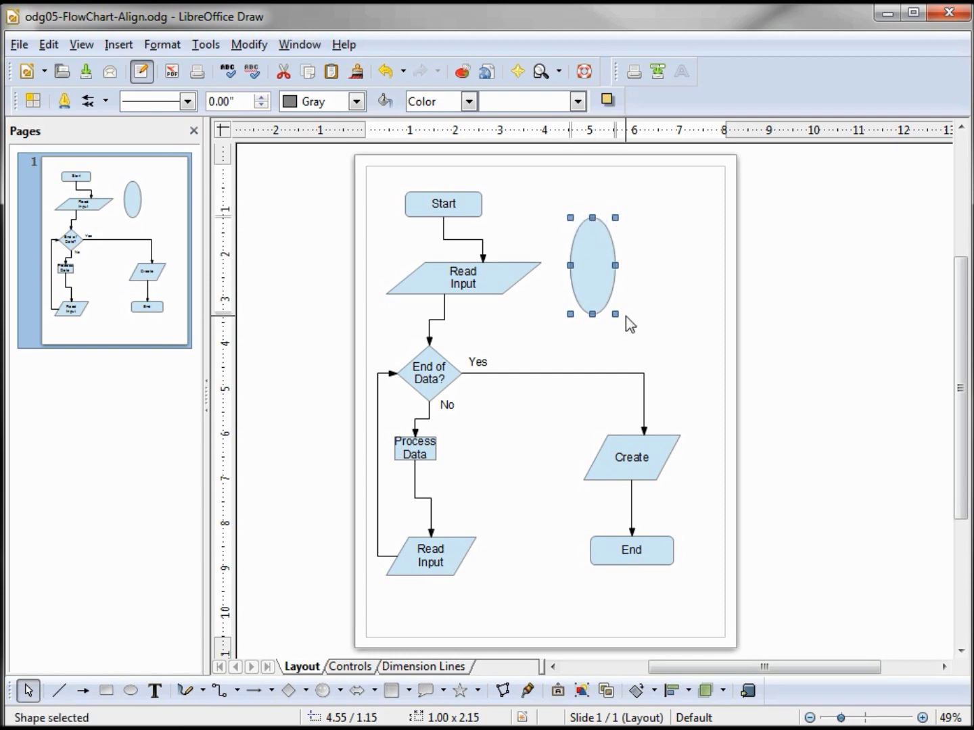
{"action": "mouse_move", "coordinate": [616, 315]}
{"action": "left_mouse_down"}
{"action": "mouse_move", "coordinate": [667, 325]}
{"action": "mouse_move", "coordinate": [615, 264]}
{"action": "mouse_move", "coordinate": [598, 344]}
{"action": "mouse_move", "coordinate": [633, 286]}
{"action": "mouse_move", "coordinate": [608, 295]}
{"action": "mouse_move", "coordinate": [617, 317]}
{"action": "left_mouse_up"}
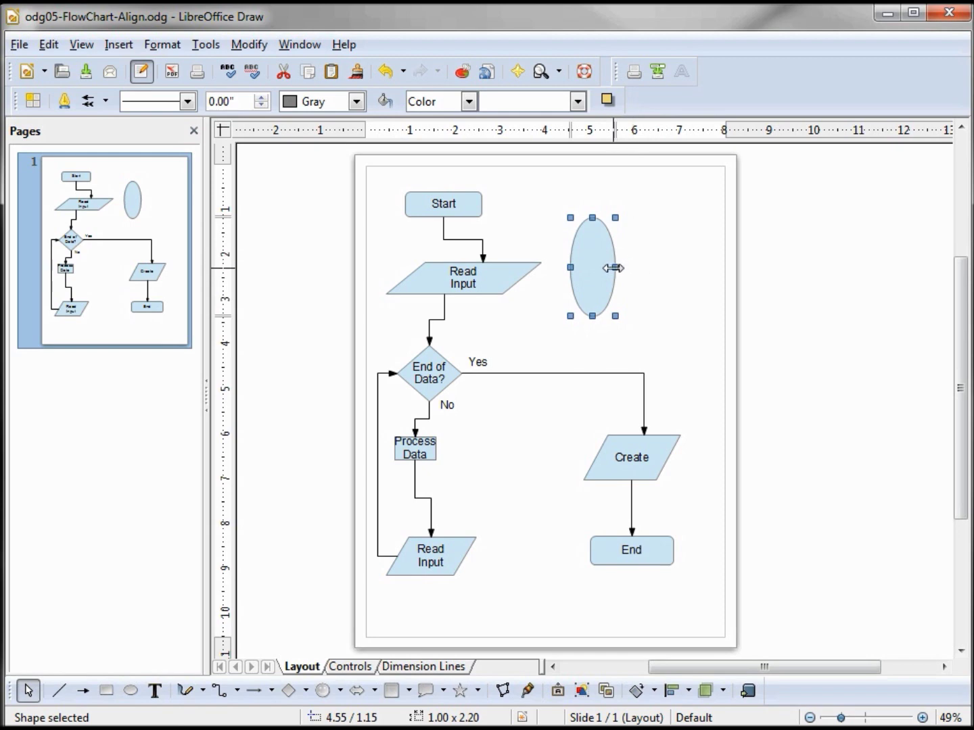
{"action": "mouse_move", "coordinate": [612, 268]}
{"action": "left_mouse_down"}
{"action": "mouse_move", "coordinate": [672, 266]}
{"action": "mouse_move", "coordinate": [588, 270]}
{"action": "mouse_move", "coordinate": [645, 274]}
{"action": "mouse_move", "coordinate": [592, 277]}
{"action": "mouse_move", "coordinate": [618, 279]}
{"action": "left_mouse_up"}
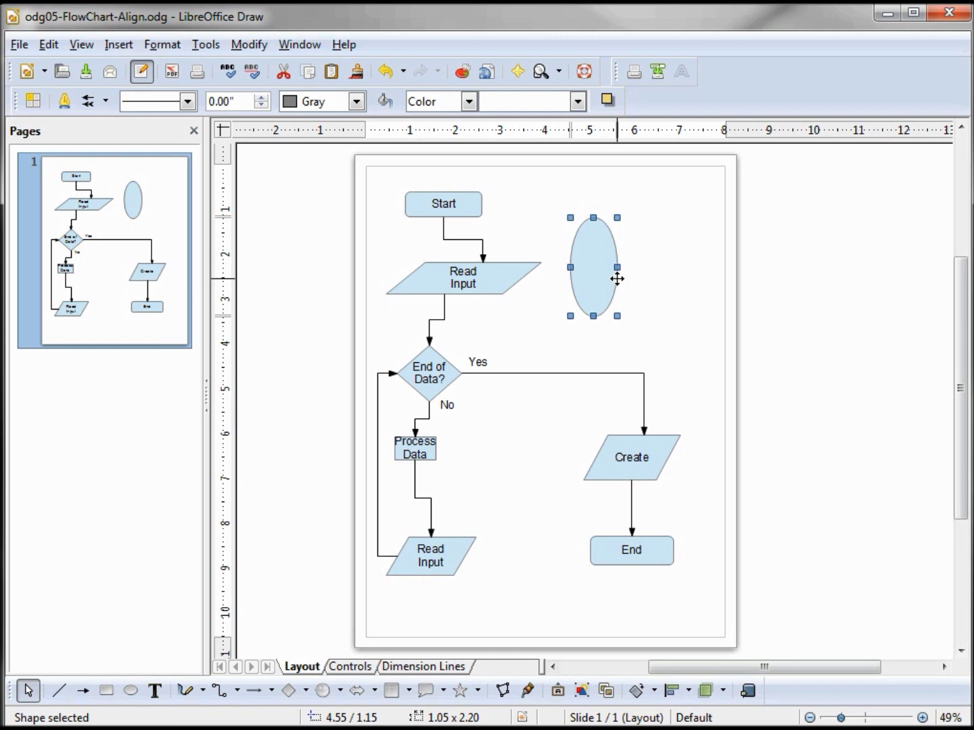
Reselect the ellipse and delete it from the page
{"action": "left_click", "coordinate": [644, 284]}
{"action": "left_click", "coordinate": [618, 274]}
{"action": "key", "text": "Delete"}
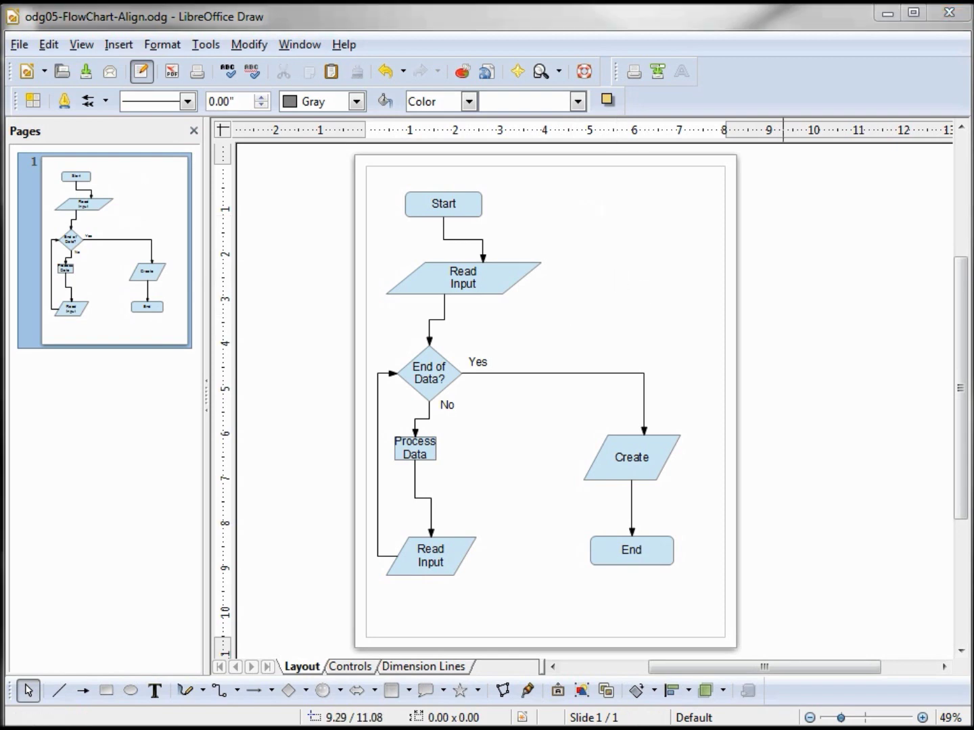
Show the floating Align toolbar from View > Toolbars > Align
{"action": "left_click", "coordinate": [81, 44]}
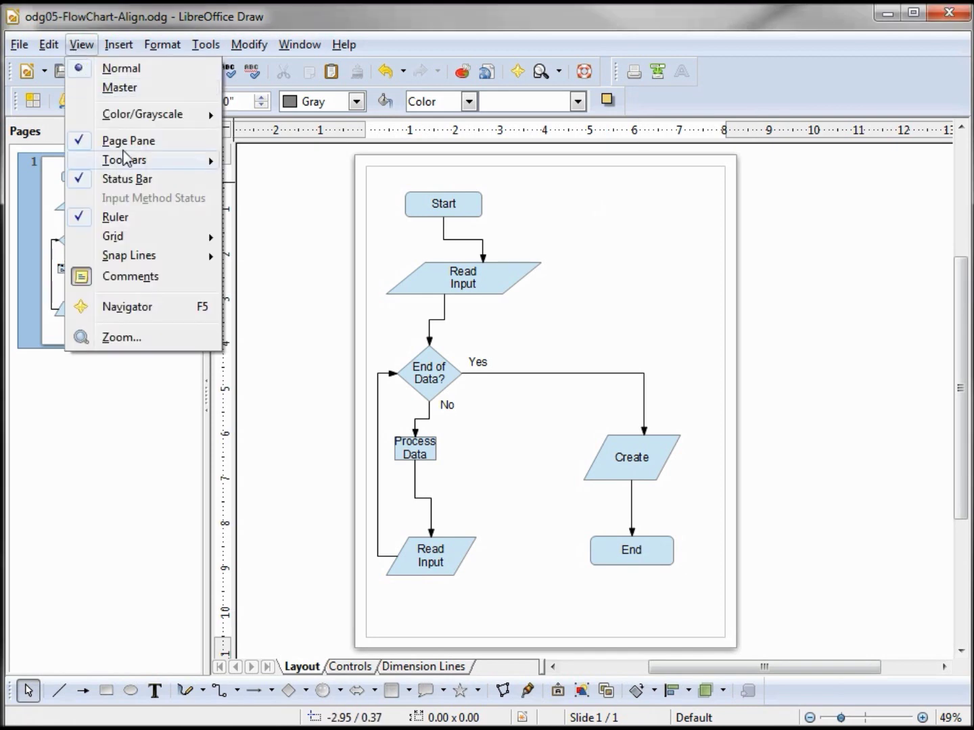
{"action": "mouse_move", "coordinate": [125, 158]}
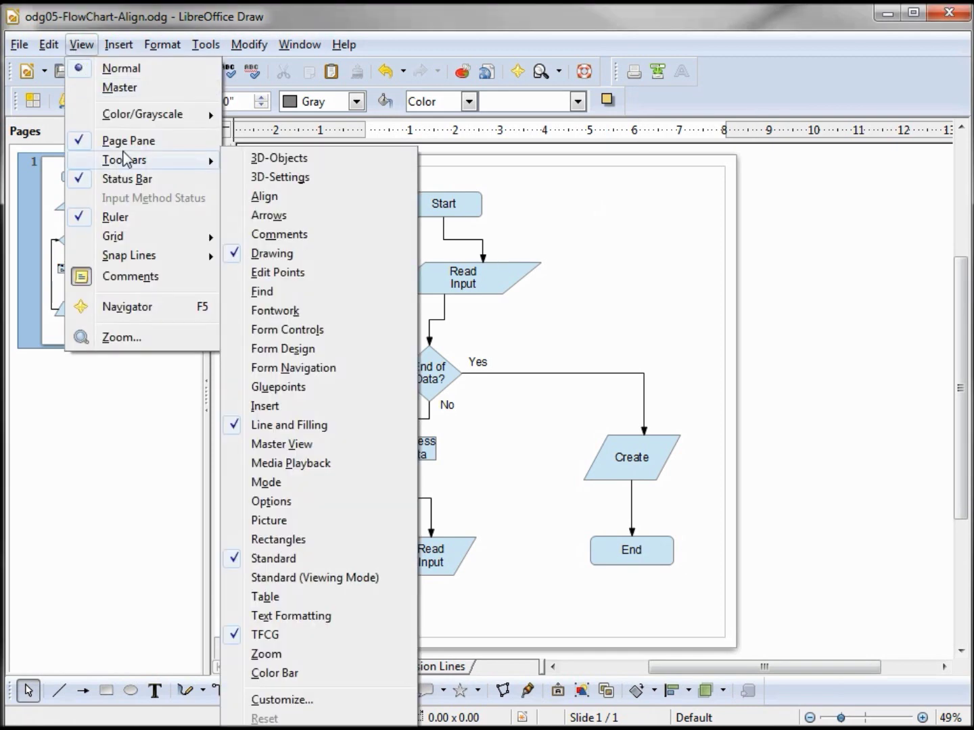
{"action": "left_click", "coordinate": [300, 197]}
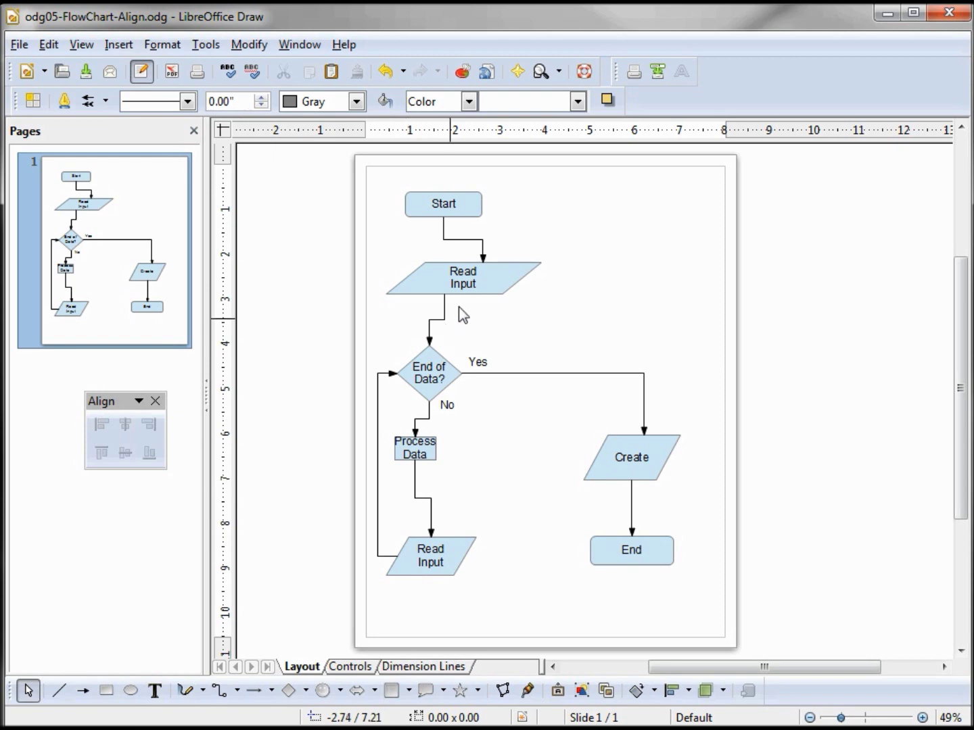
Try Left, Right and Centered page alignment on the upper Read Input shape
{"action": "double_click", "coordinate": [475, 270]}
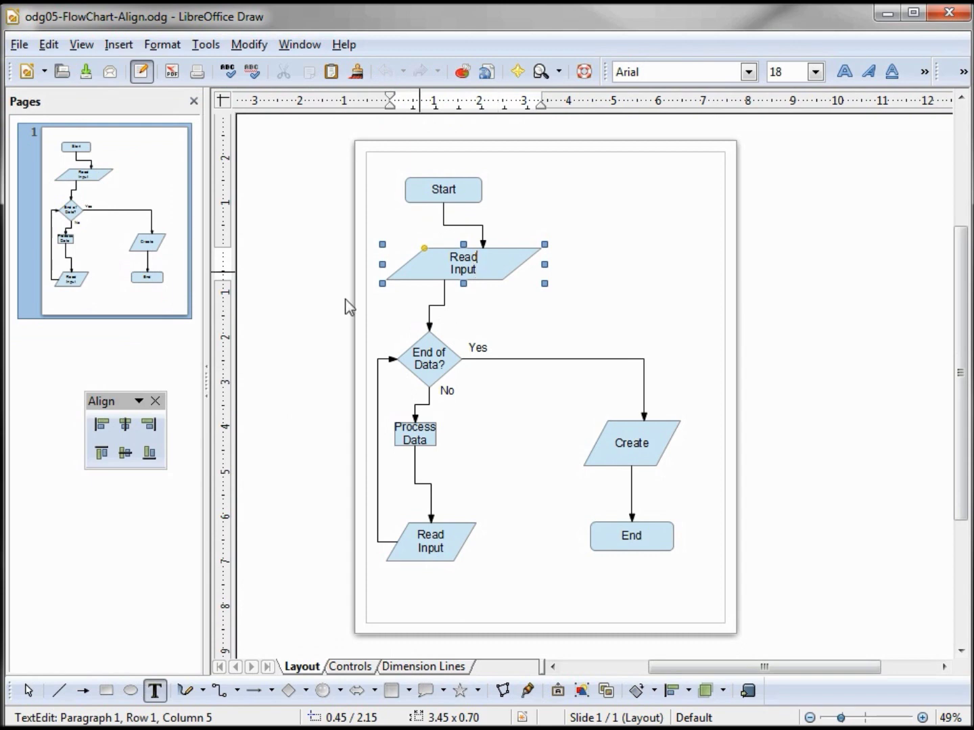
{"action": "left_click", "coordinate": [95, 426]}
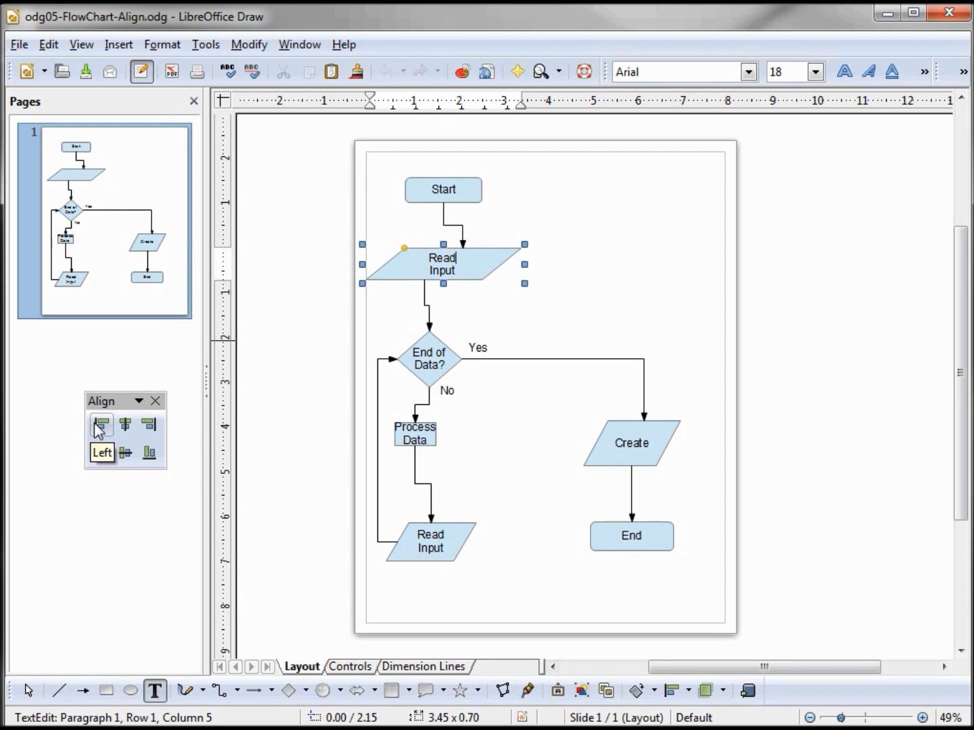
{"action": "left_click", "coordinate": [149, 426]}
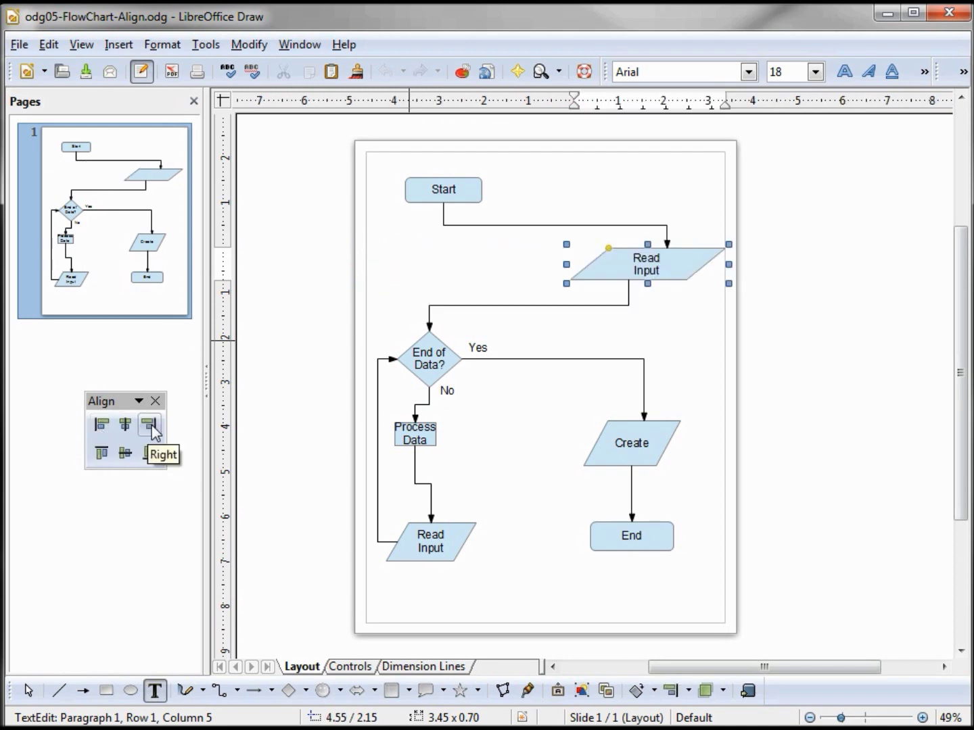
{"action": "left_click", "coordinate": [124, 428]}
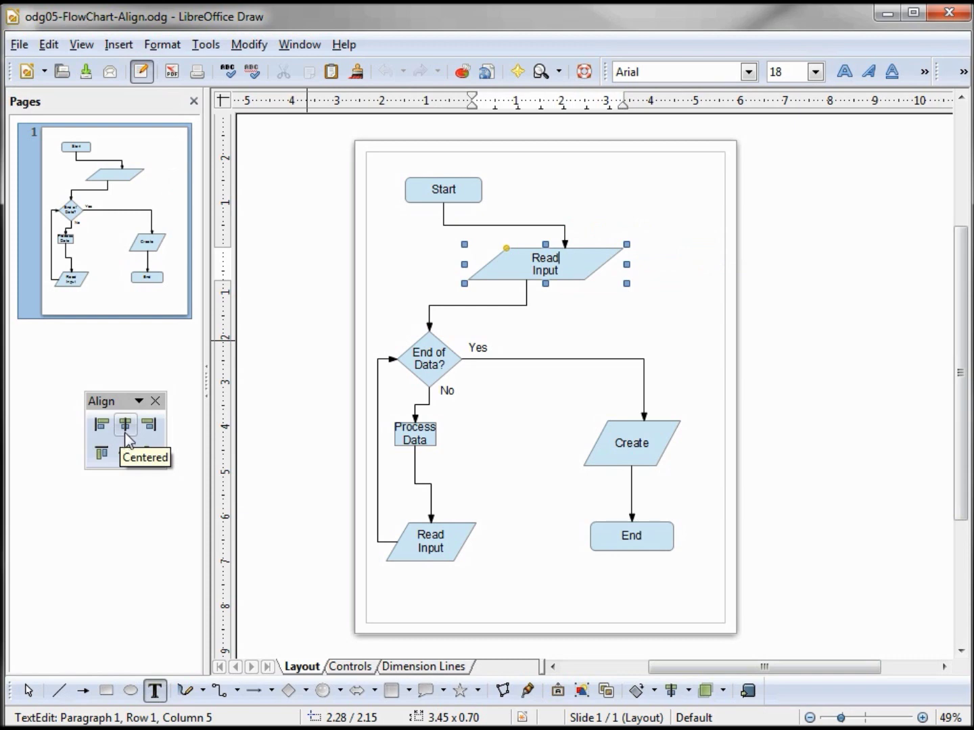
Nudge the upper Read Input shape left to position 0.23 / 2.15
{"action": "key", "text": "Left"}
{"action": "key", "text": "Left"}
{"action": "key", "text": "Left"}
{"action": "key", "text": "Left"}
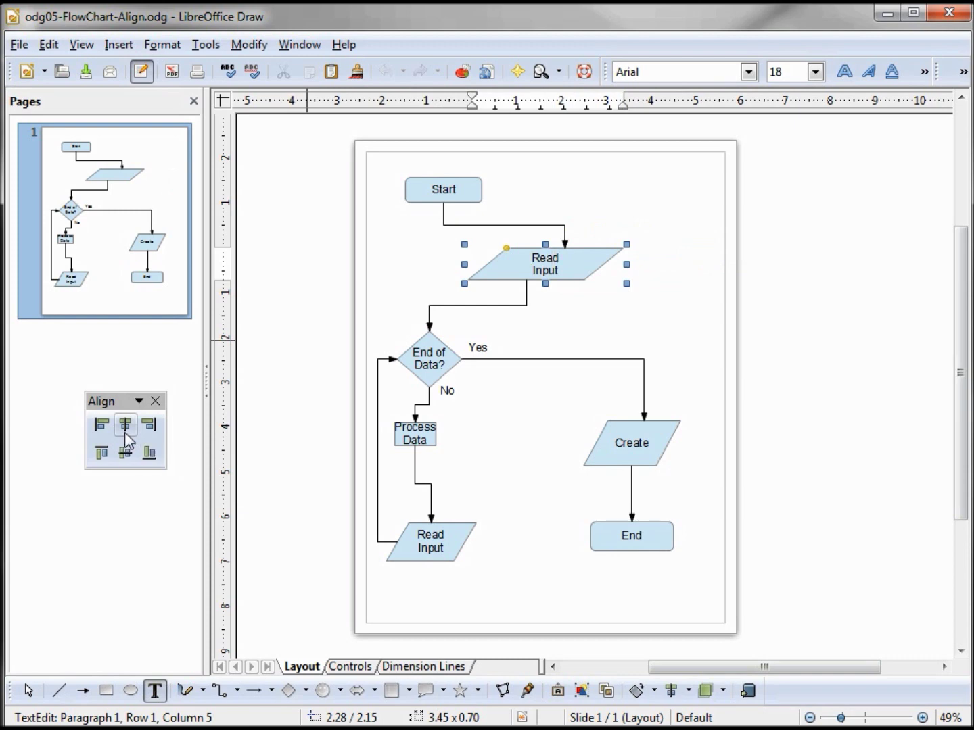
{"action": "left_click", "coordinate": [591, 281]}
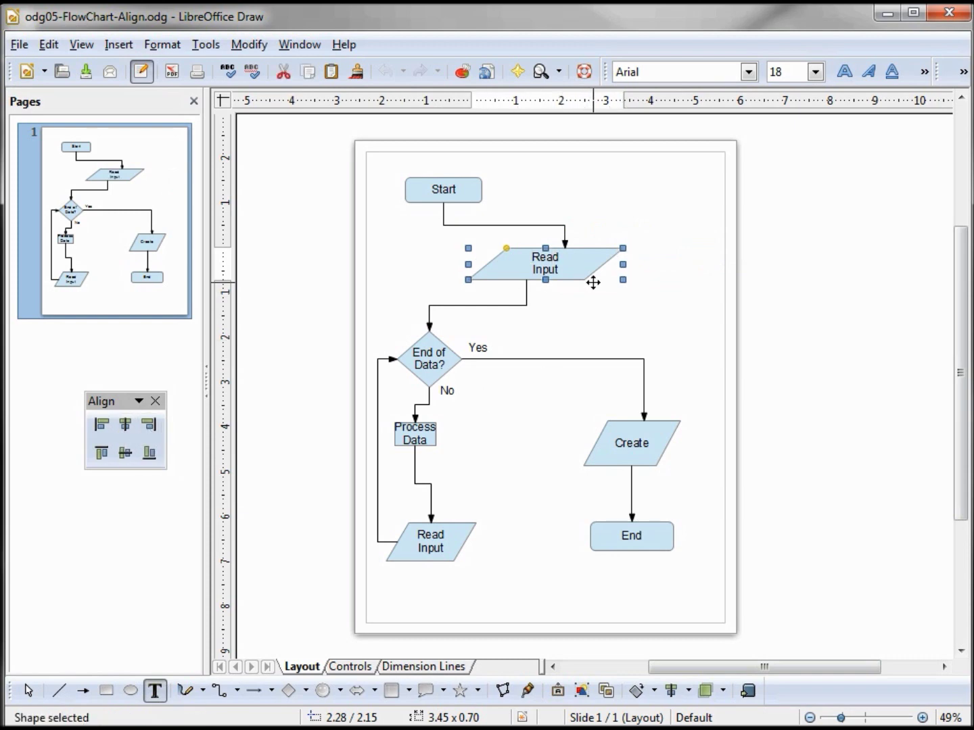
{"action": "key", "text": "Left"}
{"action": "key", "text": "Left"}
{"action": "key", "text": "Left"}
{"action": "key", "text": "Left"}
{"action": "key", "text": "Left"}
{"action": "key", "text": "Left"}
{"action": "key", "text": "Left"}
{"action": "key", "text": "Left"}
{"action": "key", "text": "Left"}
{"action": "key", "text": "Left"}
{"action": "key", "text": "Left"}
{"action": "key", "text": "Left"}
{"action": "key", "text": "Left"}
{"action": "key", "text": "Left"}
{"action": "key", "text": "Left"}
{"action": "key", "text": "Left"}
{"action": "key", "text": "Left"}
{"action": "key", "text": "Left"}
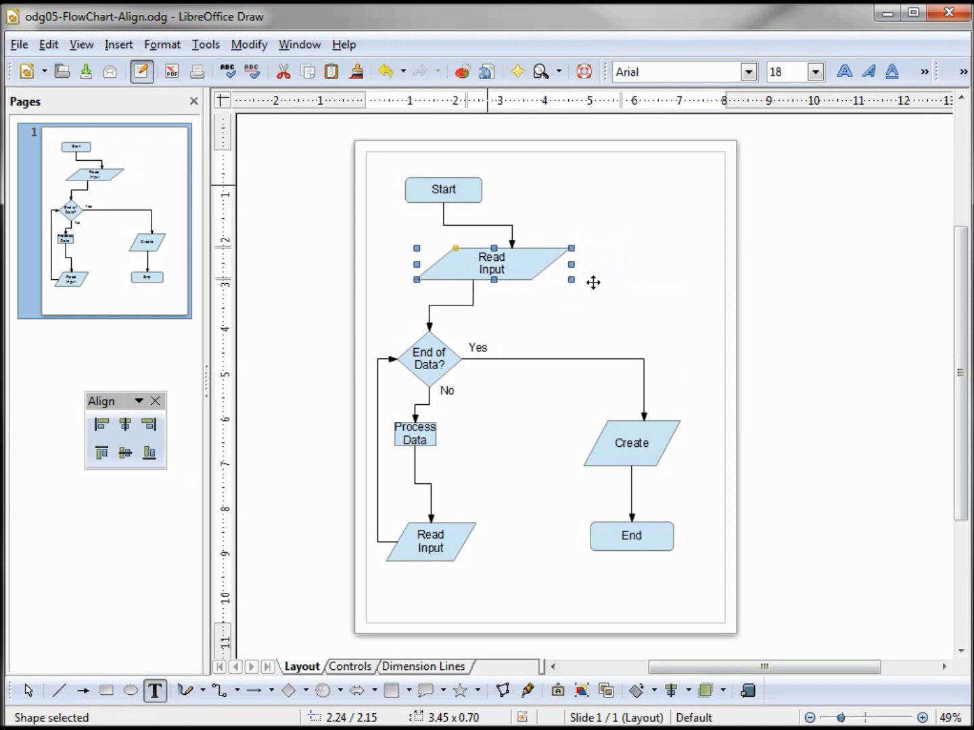
{"action": "key", "text": "Left"}
{"action": "key", "text": "Left"}
{"action": "key", "text": "Left"}
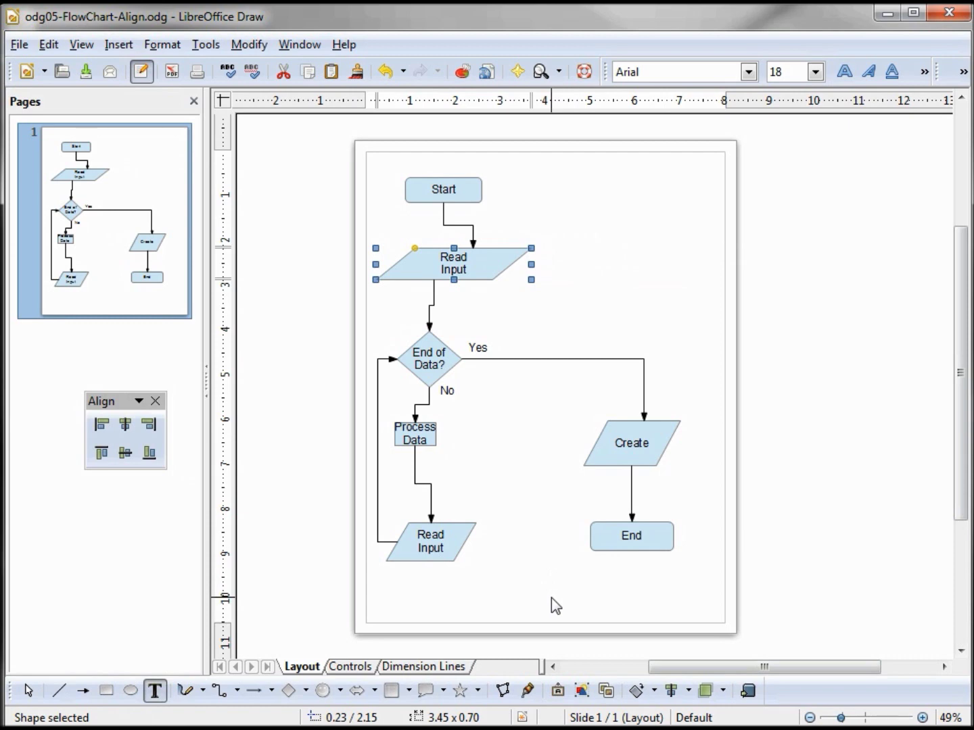
Select Start, End of Data?, Process Data and lower Read Input, then center them vertically
{"action": "mouse_move", "coordinate": [550, 598]}
{"action": "left_mouse_down"}
{"action": "mouse_move", "coordinate": [464, 591]}
{"action": "mouse_move", "coordinate": [386, 568]}
{"action": "mouse_move", "coordinate": [359, 213]}
{"action": "mouse_move", "coordinate": [373, 156]}
{"action": "left_mouse_up"}
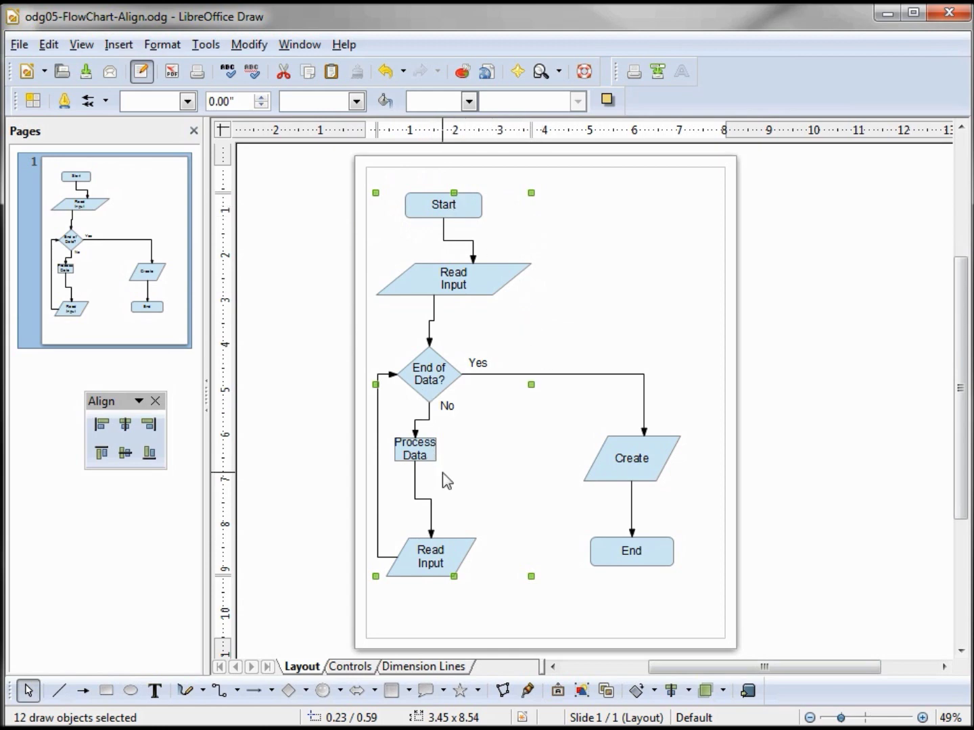
{"action": "left_click", "coordinate": [102, 427]}
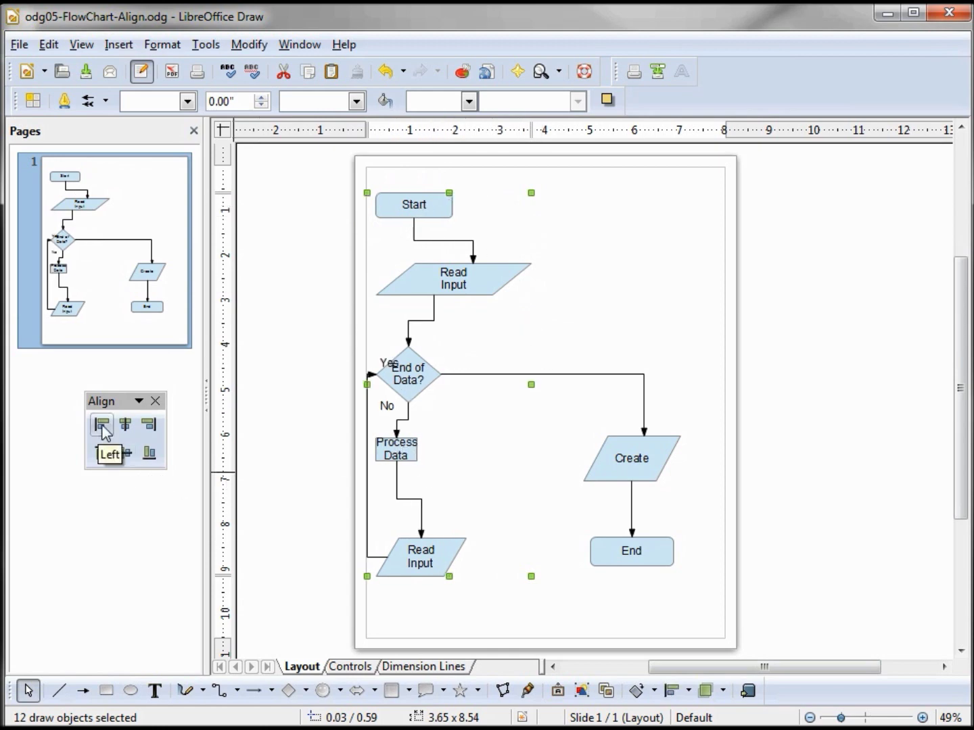
{"action": "left_click", "coordinate": [152, 426]}
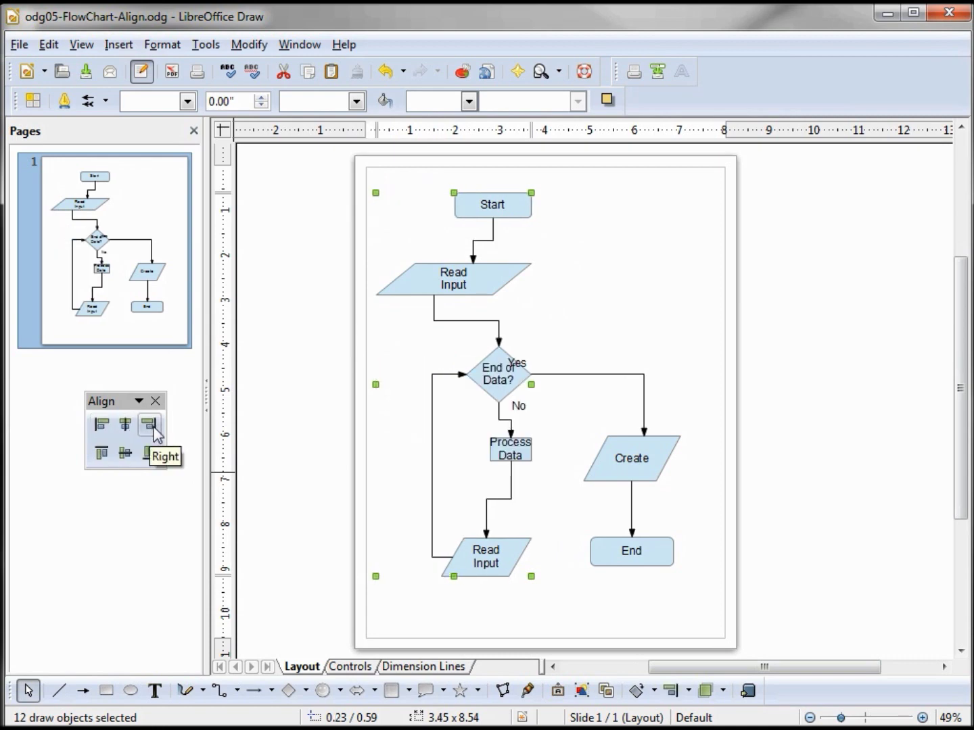
{"action": "left_click", "coordinate": [125, 425]}
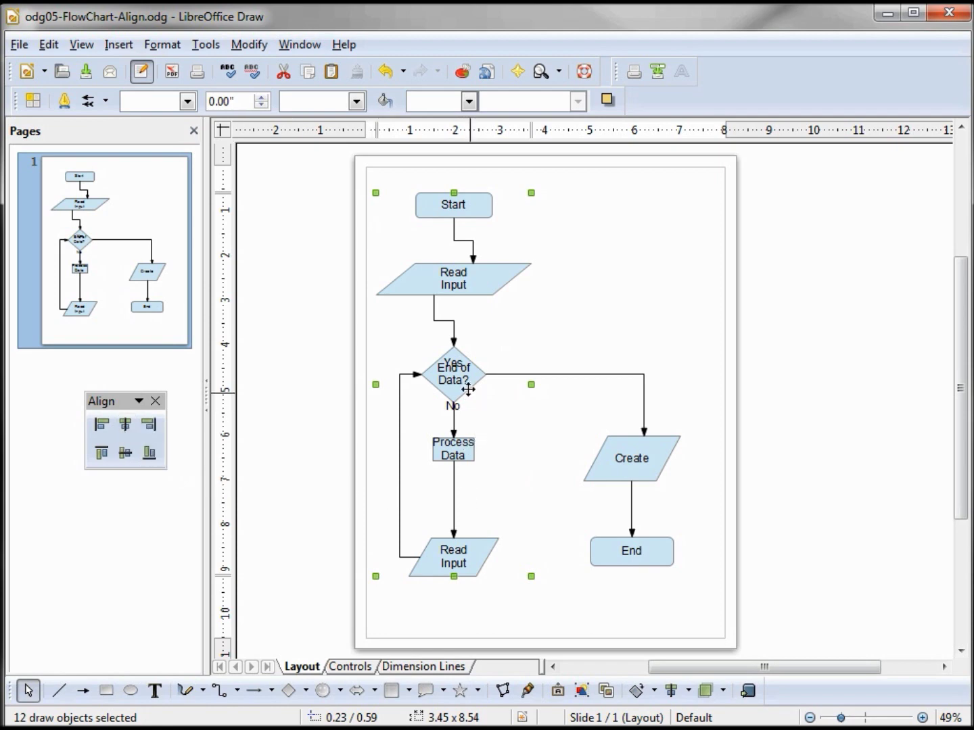
Move the Yes label right, off the decision diamond
{"action": "left_click", "coordinate": [454, 366]}
{"action": "key", "text": "Right"}
{"action": "key", "text": "Right"}
{"action": "key", "text": "Right"}
{"action": "key", "text": "Right"}
{"action": "key", "text": "Right"}
{"action": "key", "text": "Right"}
{"action": "key", "text": "Right"}
{"action": "key", "text": "Right"}
{"action": "key", "text": "Right"}
{"action": "key", "text": "Right"}
{"action": "key", "text": "Right"}
{"action": "key", "text": "Right"}
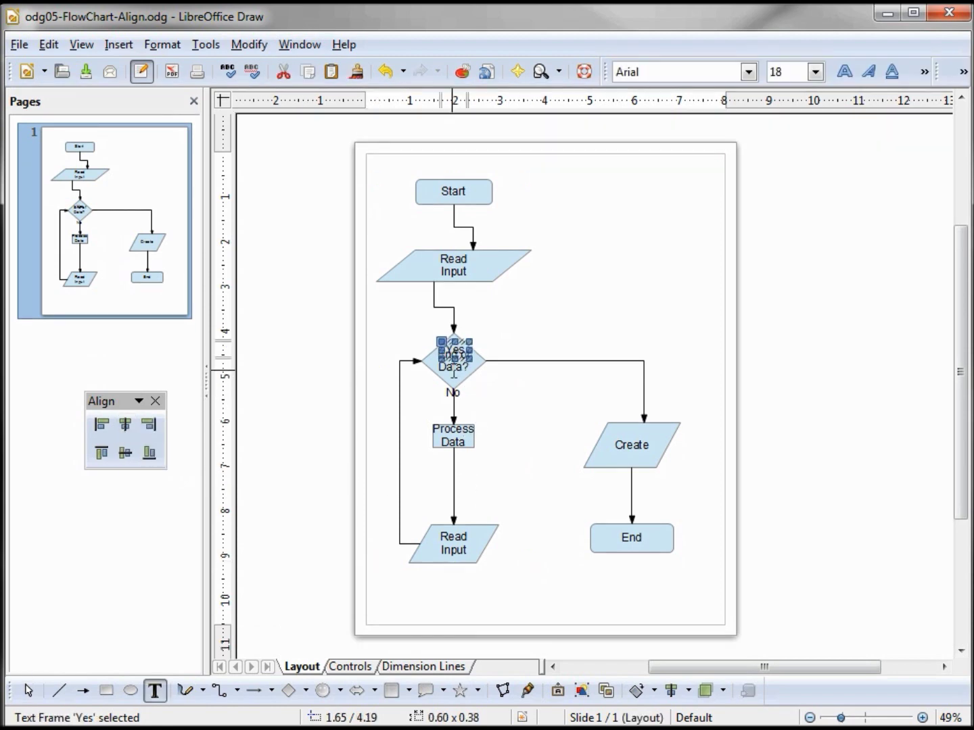
{"action": "key", "text": "Right"}
{"action": "key", "text": "Right"}
{"action": "key", "text": "Right"}
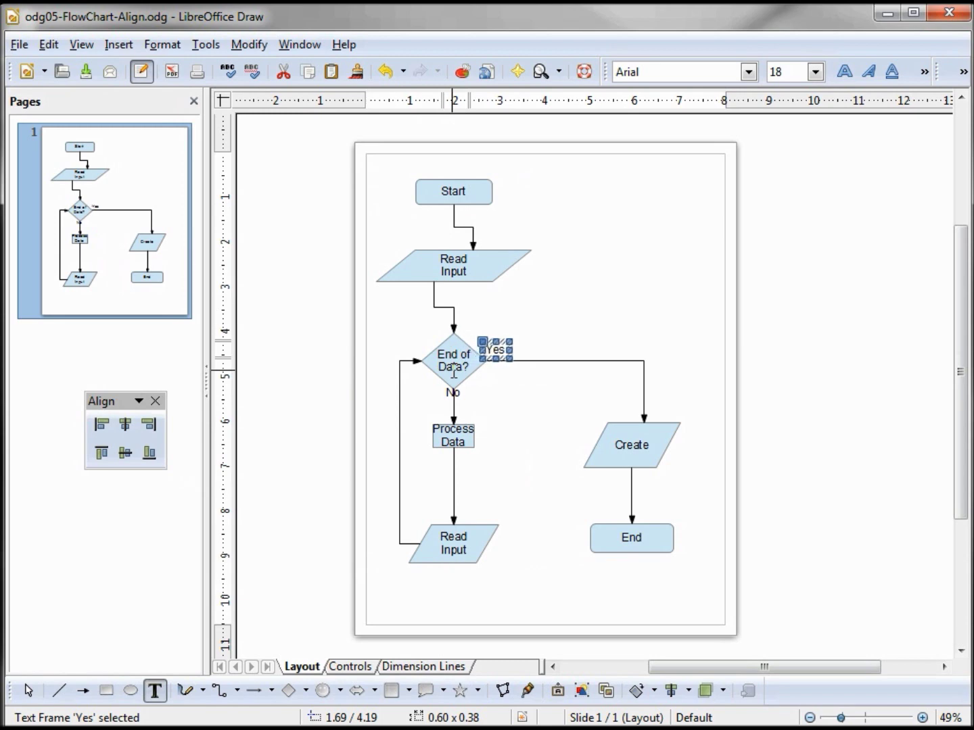
Shift the No label right beside the connector below End of Data?
{"action": "left_click", "coordinate": [453, 393]}
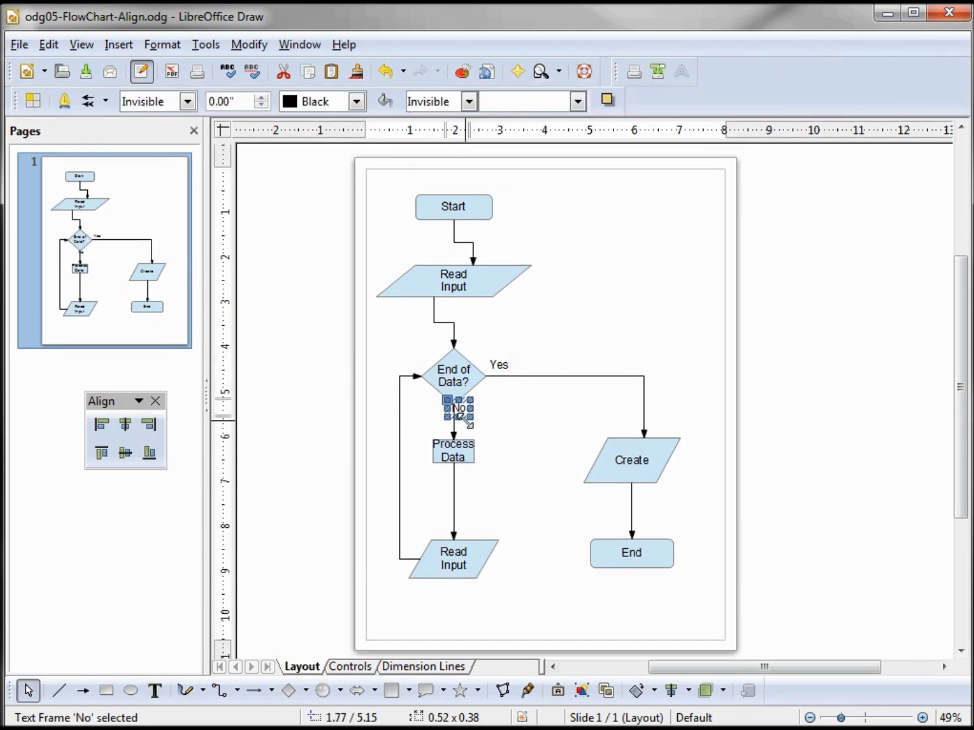
{"action": "key", "text": "Right"}
{"action": "key", "text": "Right"}
{"action": "key", "text": "Right"}
{"action": "key", "text": "Right"}
{"action": "key", "text": "Right"}
{"action": "key", "text": "Right"}
{"action": "key", "text": "Right"}
{"action": "key", "text": "Right"}
{"action": "key", "text": "Right"}
{"action": "key", "text": "Right"}
{"action": "left_click", "coordinate": [471, 436]}
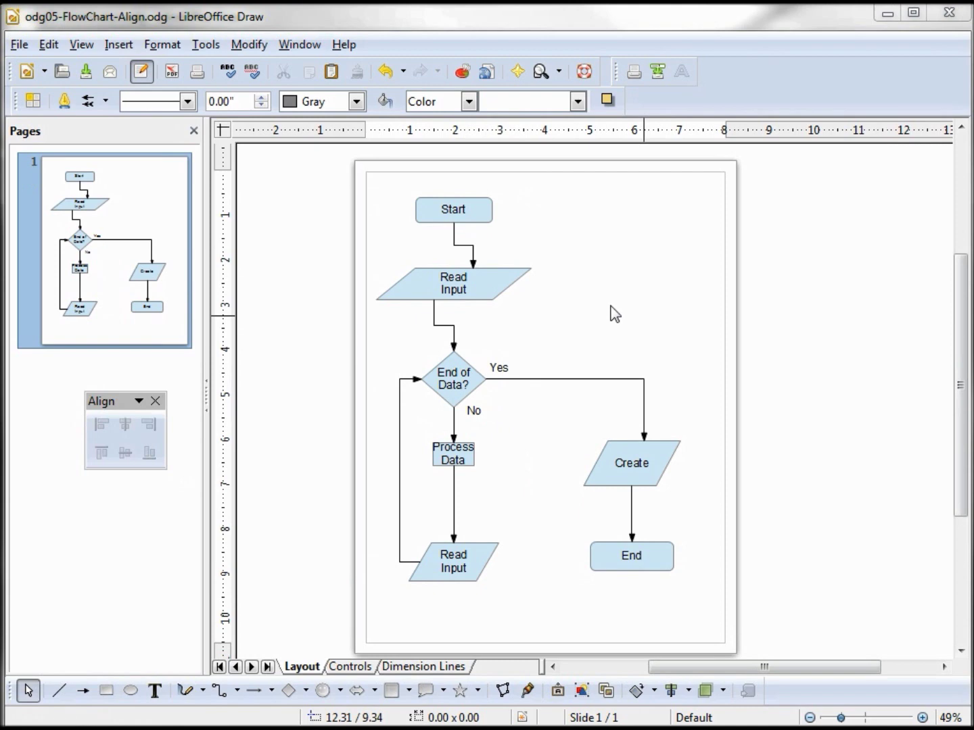
Show the Alignment submenu in the upper Read Input shape's context menu
{"action": "right_click", "coordinate": [492, 292]}
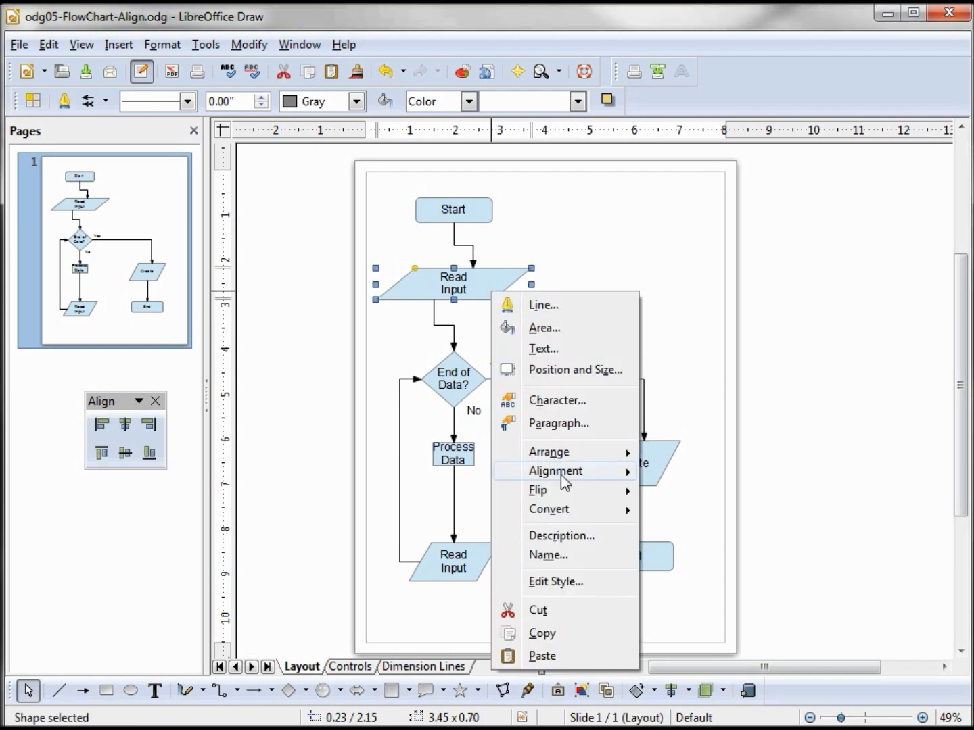
{"action": "mouse_move", "coordinate": [561, 482]}
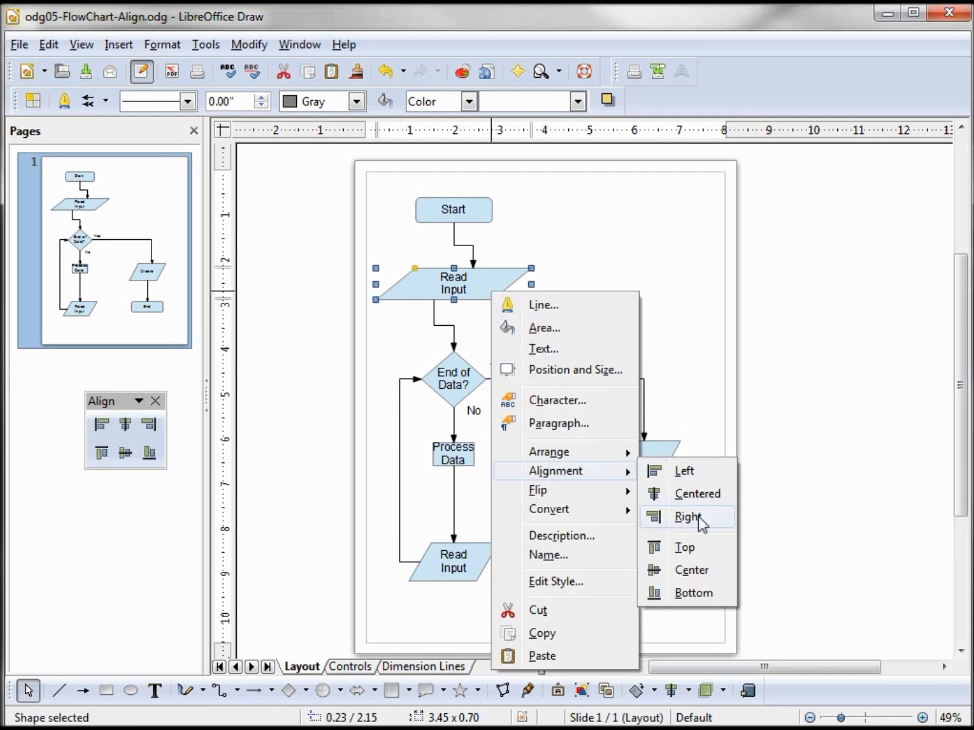